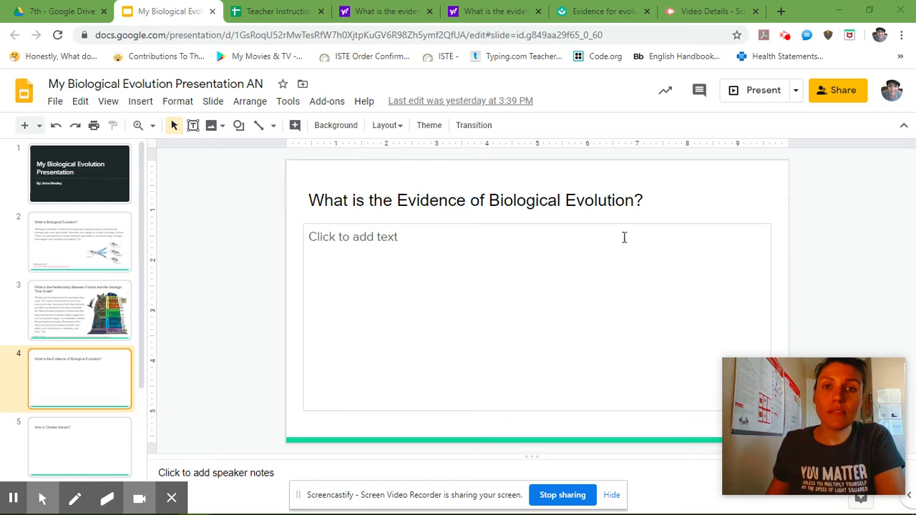
- Switch to the Yahoo results for 'What is the evidence for biological evolution?'
{"action": "left_click", "coordinate": [475, 16]}
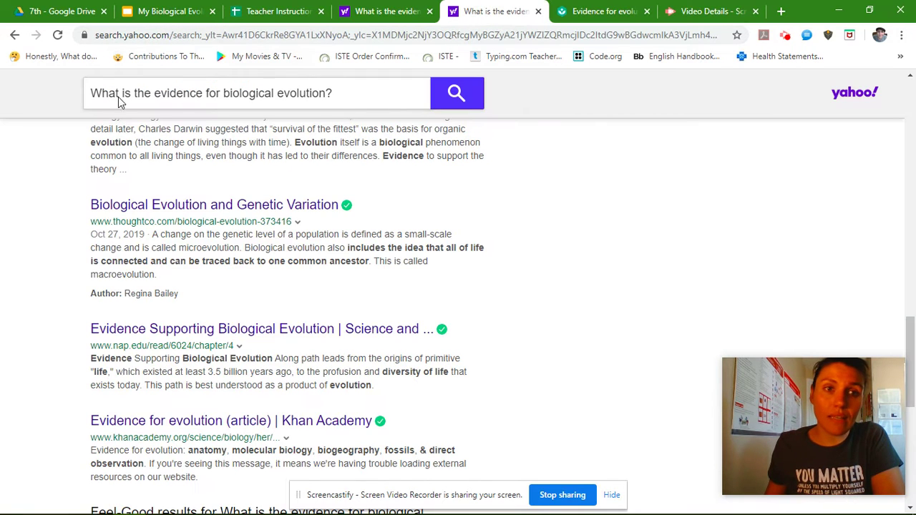
- Open the Khan Academy 'Evidence for evolution' article from the Yahoo results
{"action": "left_click", "coordinate": [332, 96]}
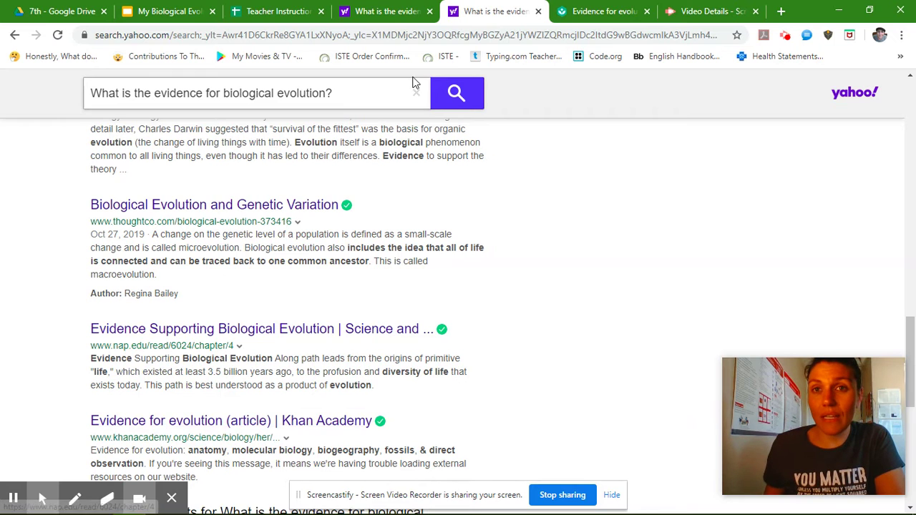
{"action": "left_click", "coordinate": [580, 12]}
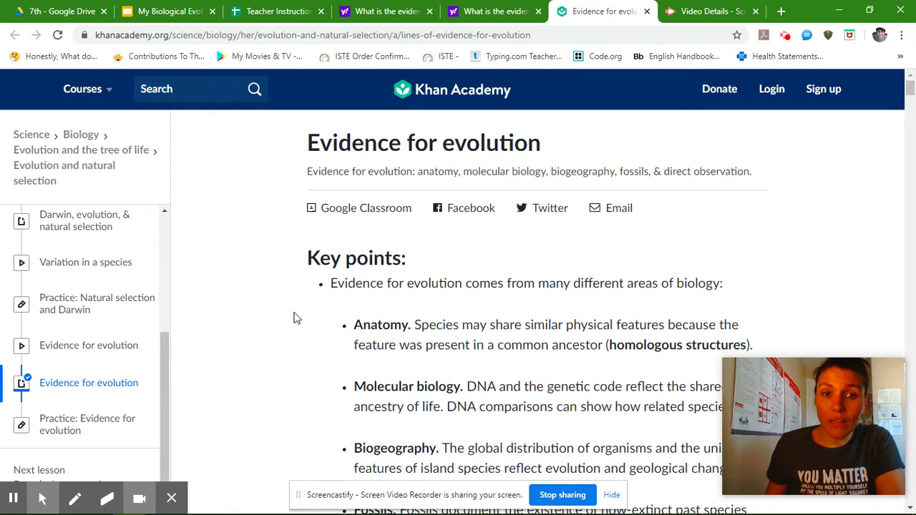
- Select the five Key points evidence bullets in the Khan Academy article, then return to the slides
{"action": "scroll", "coordinate": [276, 320], "scroll_direction": "down", "scroll_amount": 2}
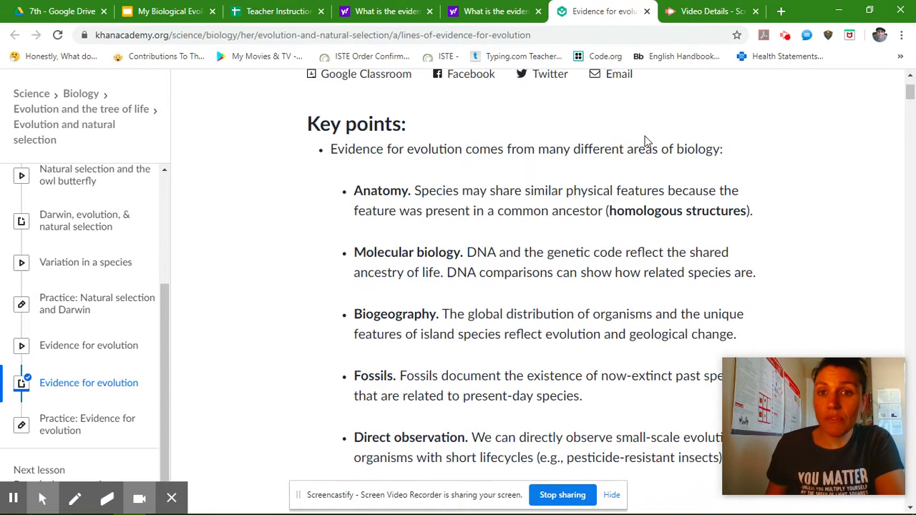
{"action": "scroll", "coordinate": [280, 214], "scroll_direction": "down", "scroll_amount": 1}
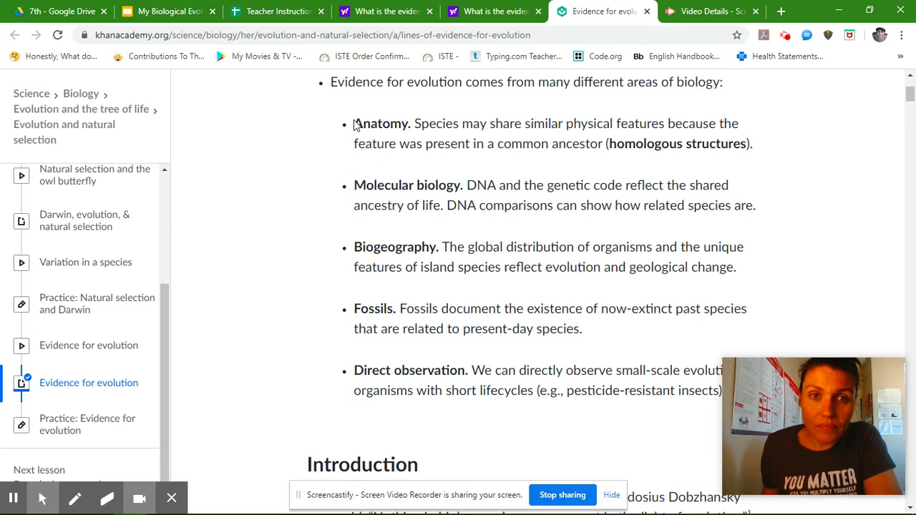
{"action": "left_click_drag", "start_coordinate": [356, 124], "coordinate": [788, 390]}
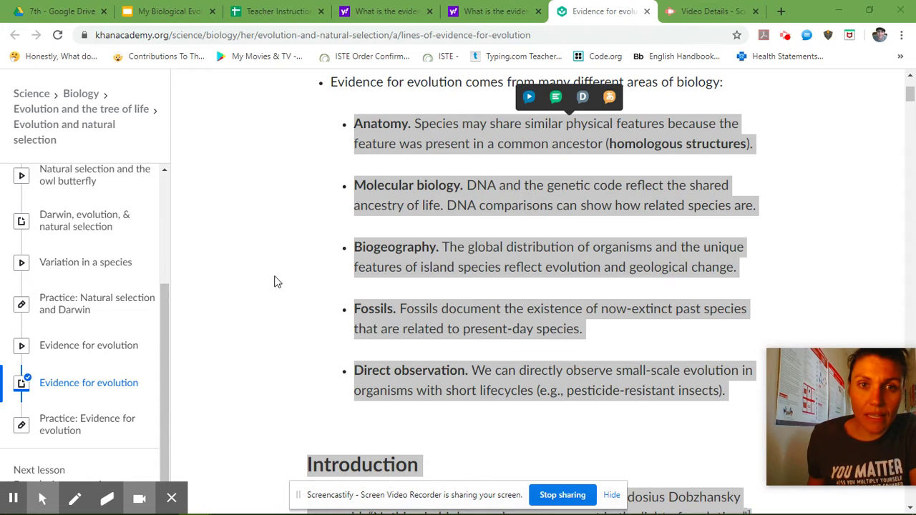
{"action": "left_click", "coordinate": [356, 125]}
{"action": "left_click_drag", "start_coordinate": [356, 124], "coordinate": [729, 398]}
{"action": "key", "text": "ctrl+c"}
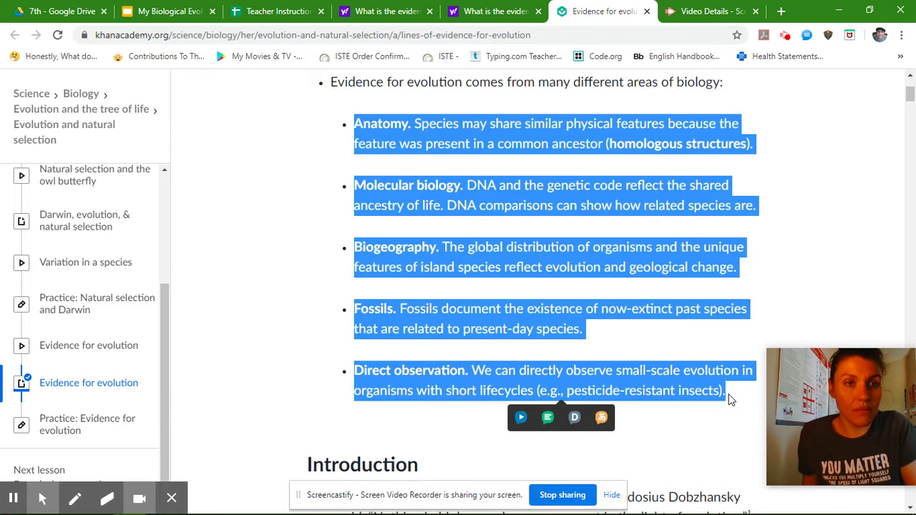
{"action": "left_click", "coordinate": [158, 11]}
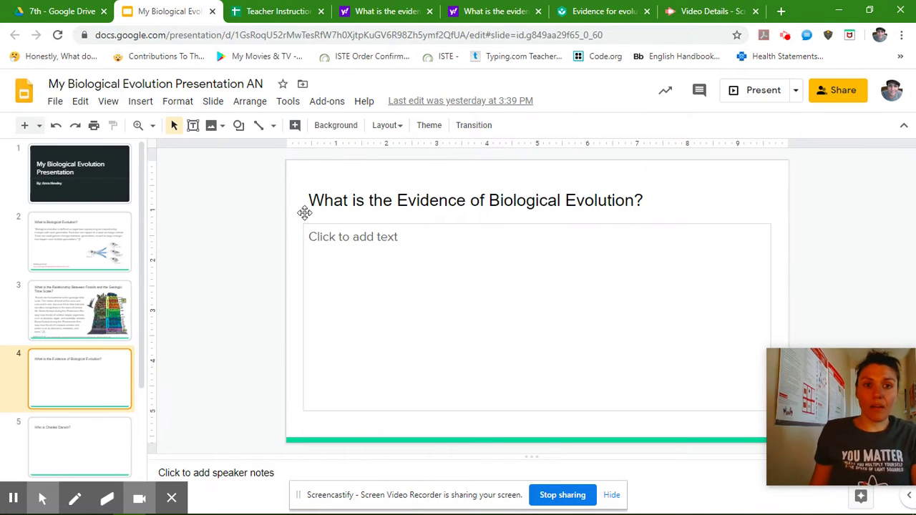
- Paste the five evidence bullets into slide 4's empty body
{"action": "left_click", "coordinate": [320, 238]}
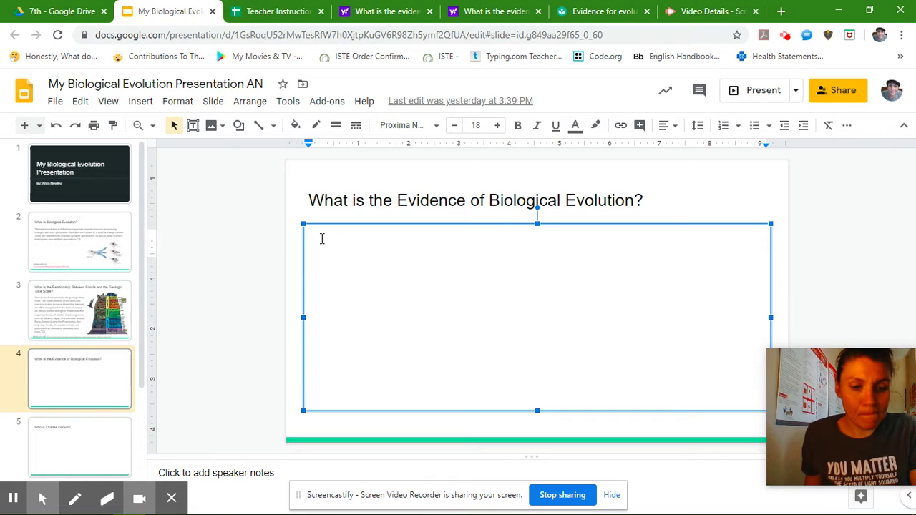
{"action": "key", "text": "ctrl+v"}
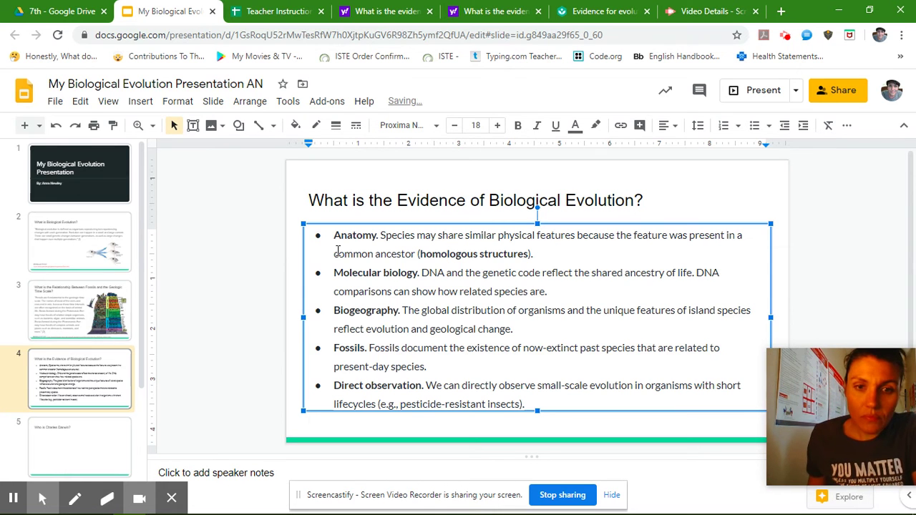
{"action": "left_click", "coordinate": [333, 236]}
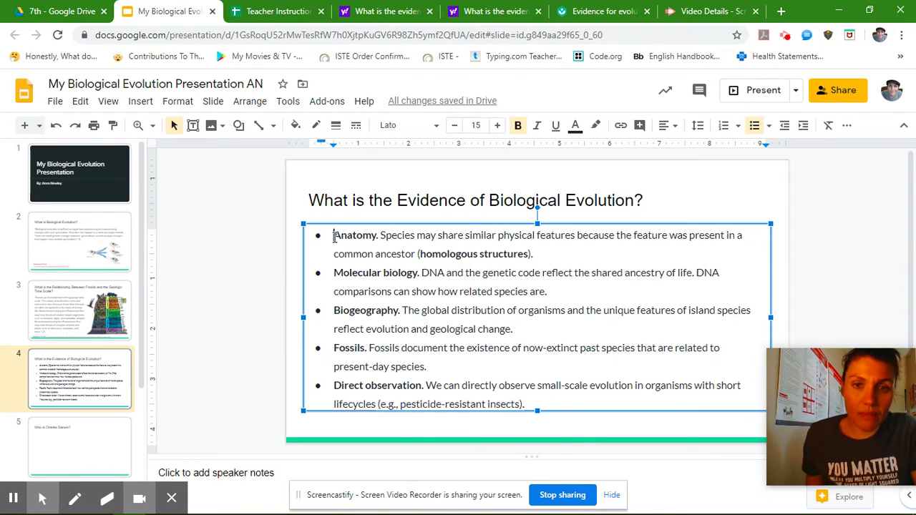
- Shrink the bullet text two font sizes and narrow the text box so it wraps
{"action": "left_click", "coordinate": [745, 224]}
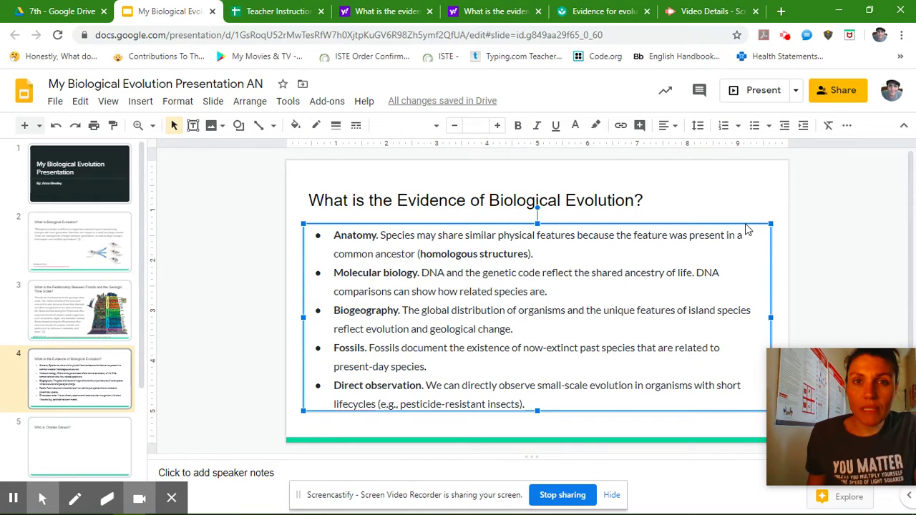
{"action": "left_click", "coordinate": [453, 128]}
{"action": "left_click", "coordinate": [454, 130]}
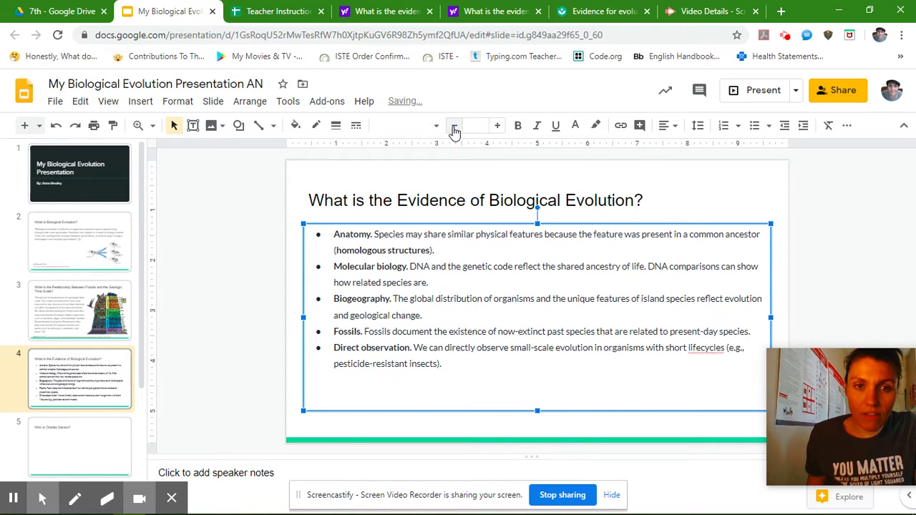
{"action": "left_click_drag", "start_coordinate": [769, 318], "coordinate": [620, 329]}
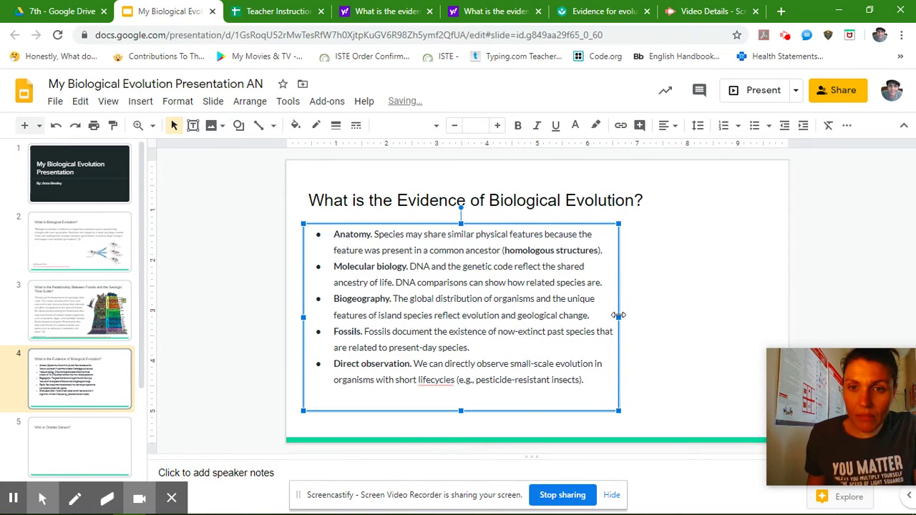
{"action": "mouse_move", "coordinate": [619, 318]}
{"action": "left_mouse_down"}
{"action": "mouse_move", "coordinate": [595, 319]}
{"action": "mouse_move", "coordinate": [615, 313]}
{"action": "left_mouse_up"}
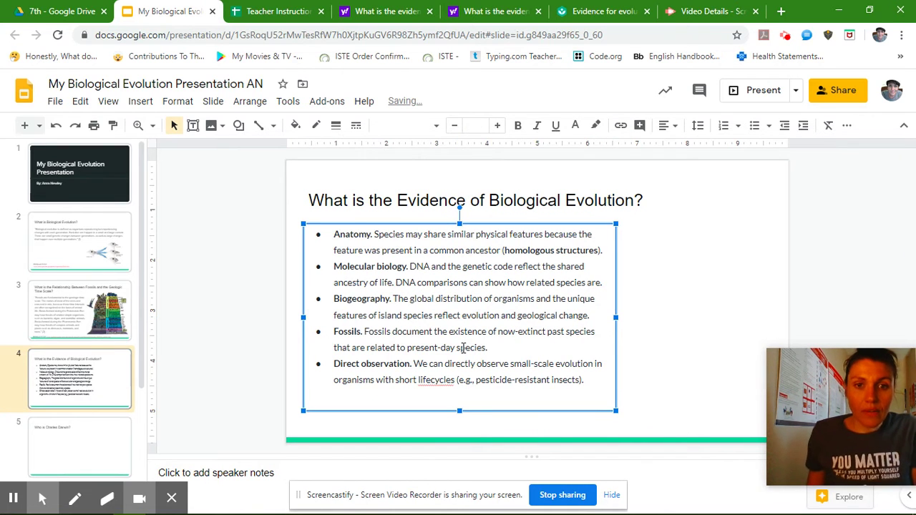
- Add an unbulleted 'Information Collected from: (3)' line above the Anatomy bullet
{"action": "left_click", "coordinate": [334, 232]}
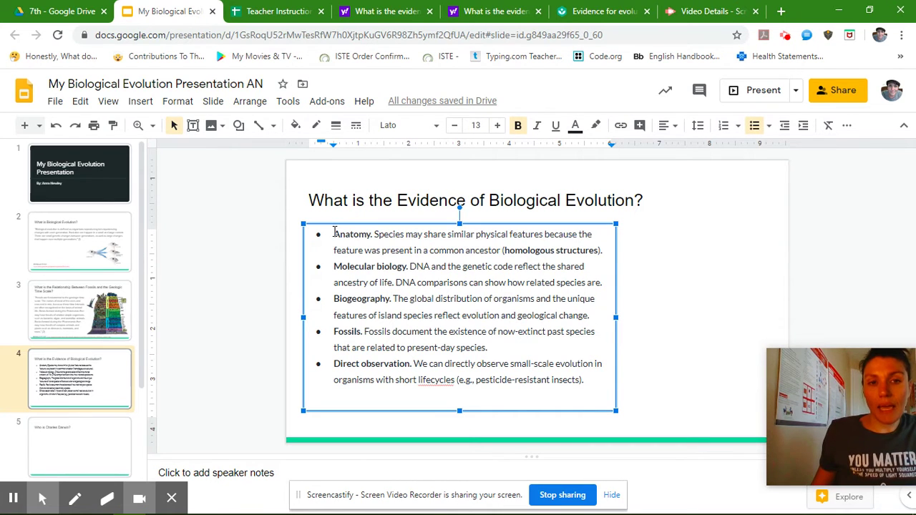
{"action": "key", "text": "Return"}
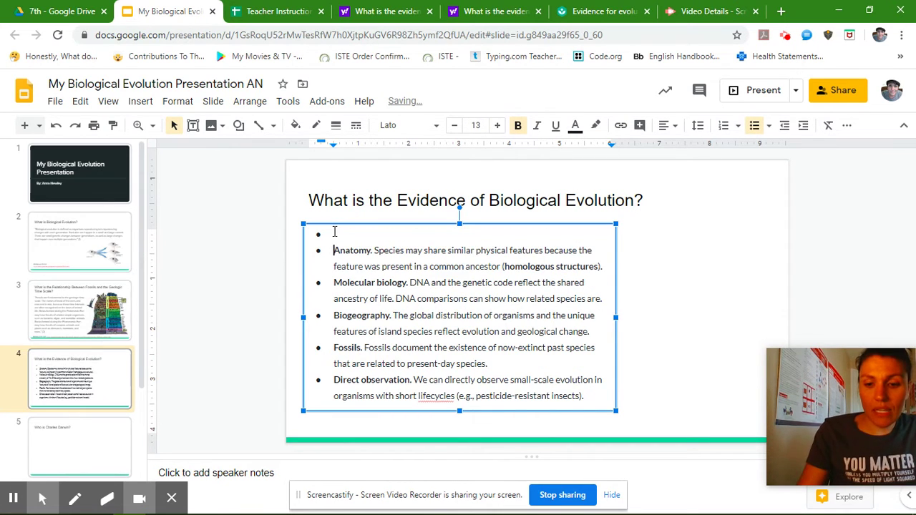
{"action": "key", "text": "BackSpace"}
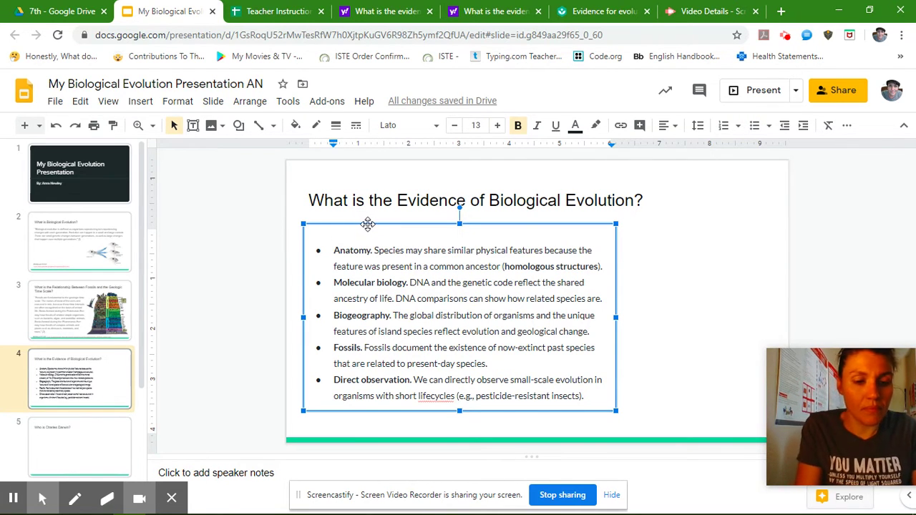
{"action": "type", "text": "I"}
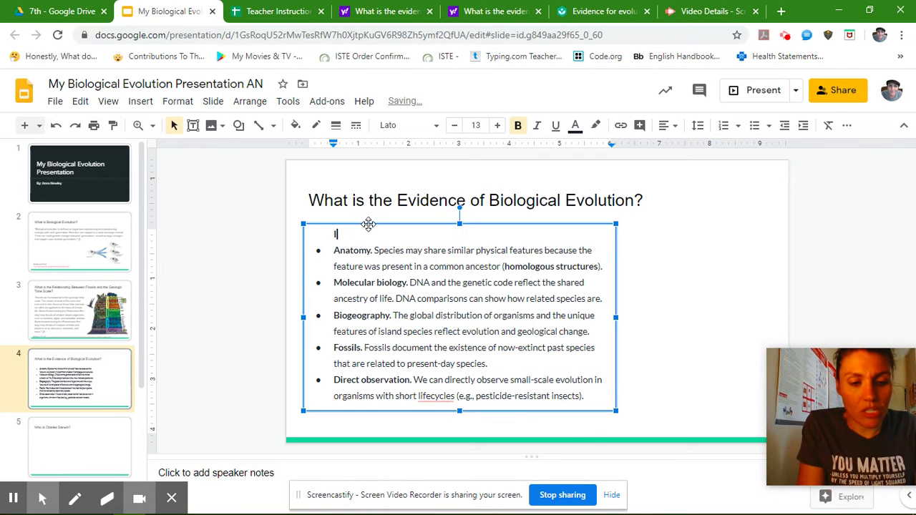
{"action": "type", "text": "nformation Collected from: ("}
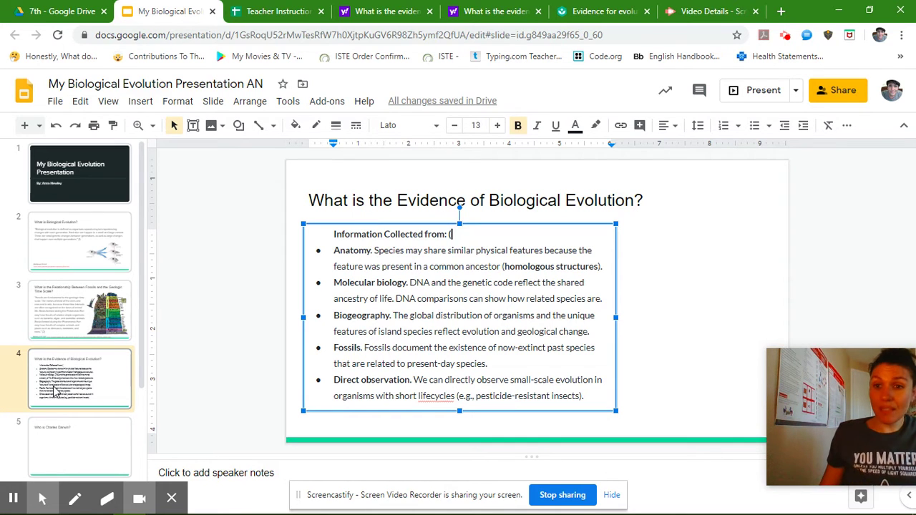
{"action": "type", "text": "3"}
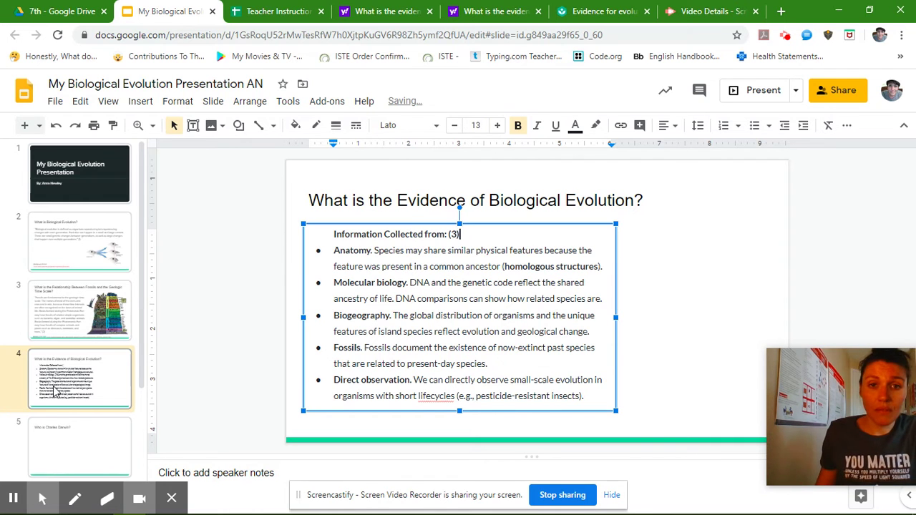
{"action": "scroll", "coordinate": [63, 394], "scroll_direction": "down", "scroll_amount": 2}
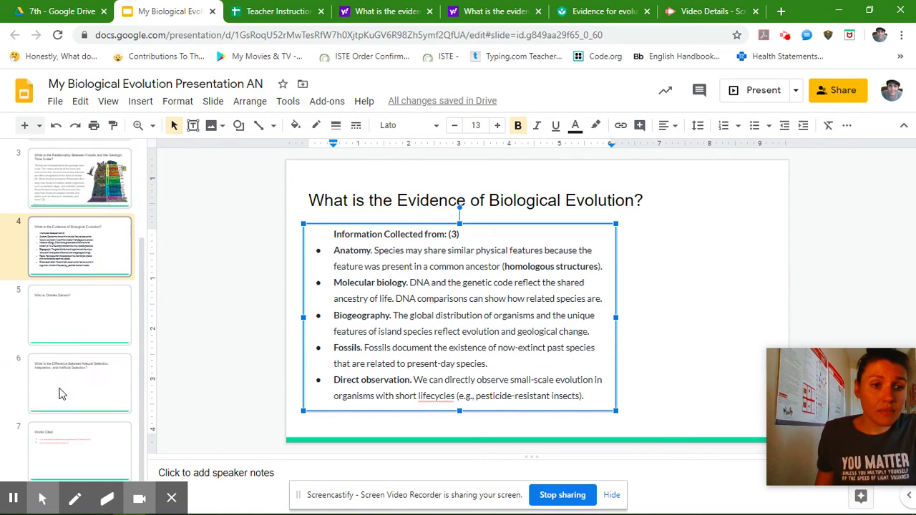
{"action": "left_click", "coordinate": [70, 448]}
- Add the Khan Academy article's URL as entry 3 in the Works Cited list
{"action": "left_click", "coordinate": [496, 259]}
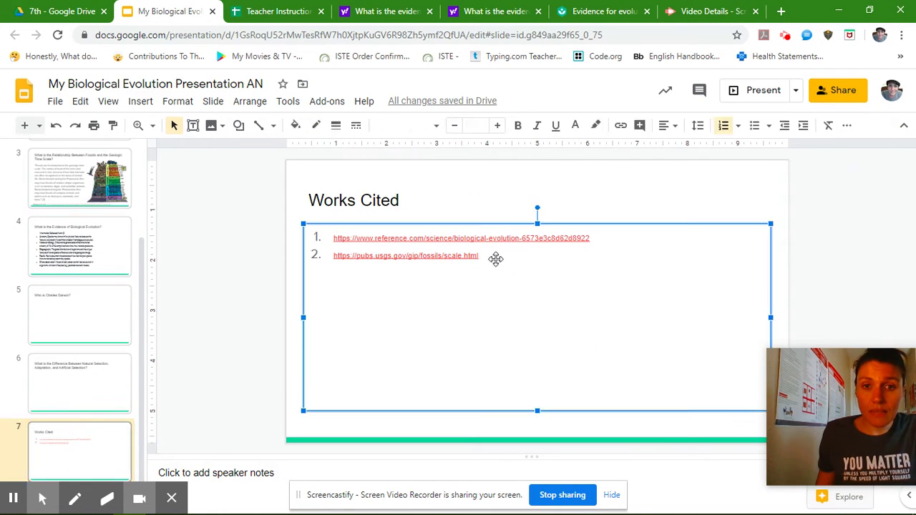
{"action": "left_click", "coordinate": [497, 261]}
{"action": "key", "text": "Return"}
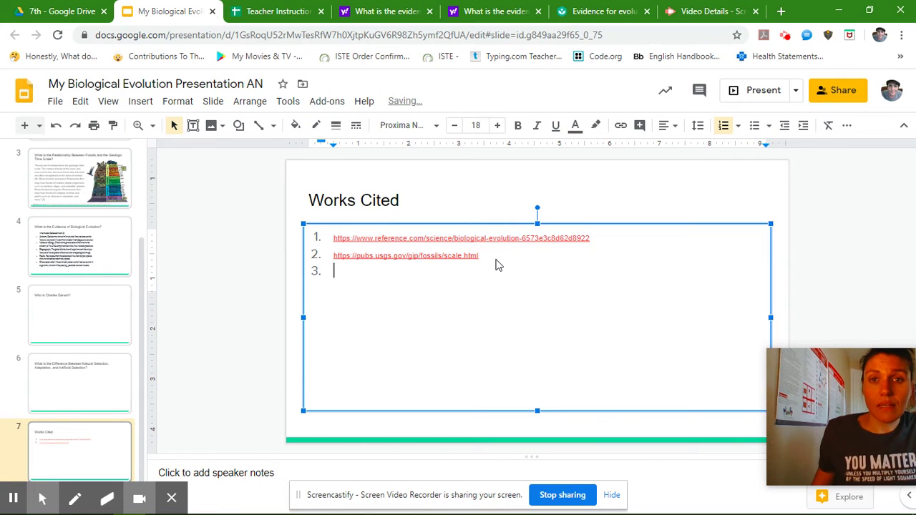
{"action": "left_click", "coordinate": [608, 10]}
{"action": "left_click", "coordinate": [201, 36]}
{"action": "key", "text": "ctrl+c"}
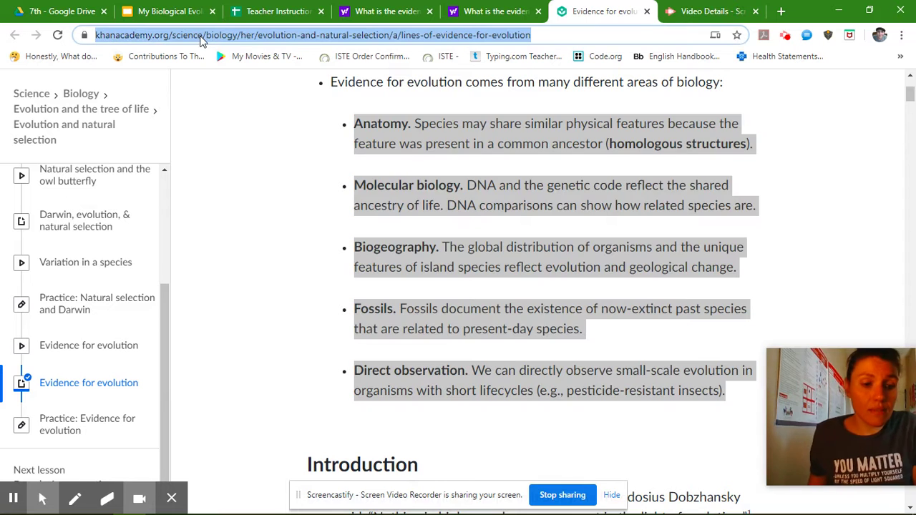
{"action": "left_click", "coordinate": [145, 13]}
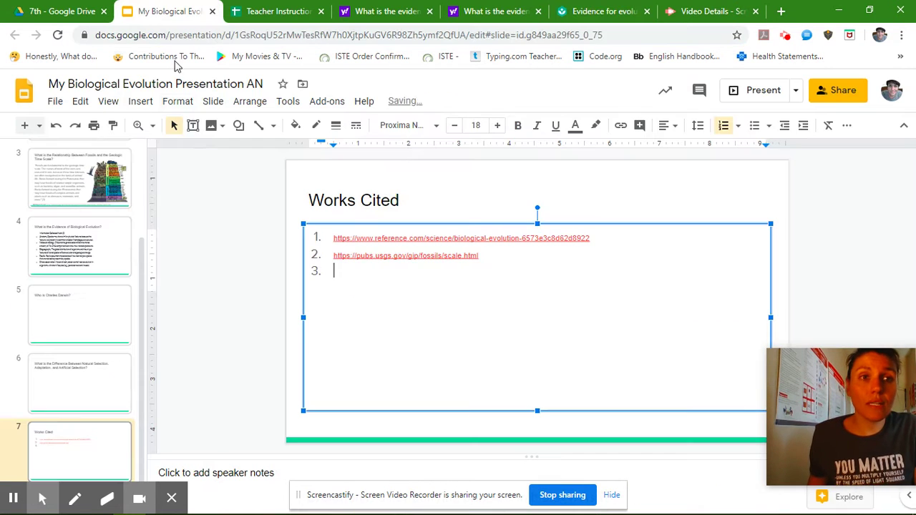
{"action": "key", "text": "ctrl+v"}
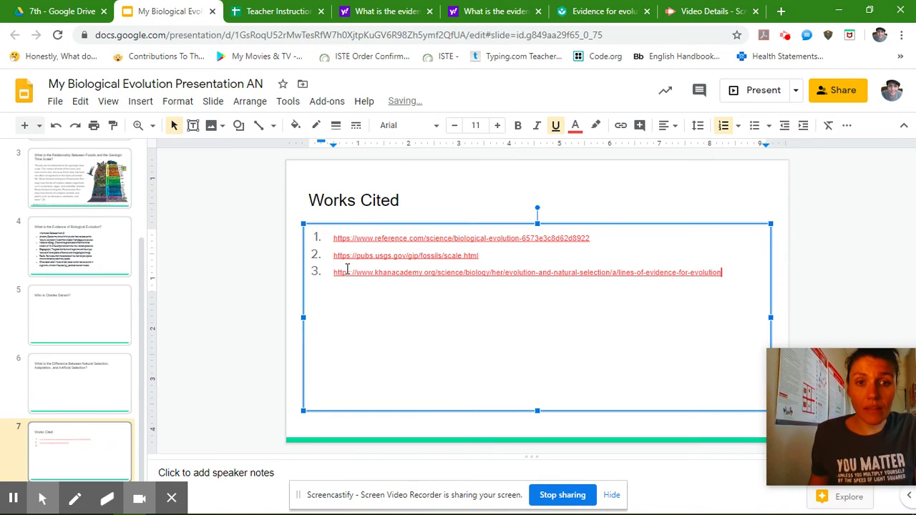
{"action": "left_click", "coordinate": [83, 261]}
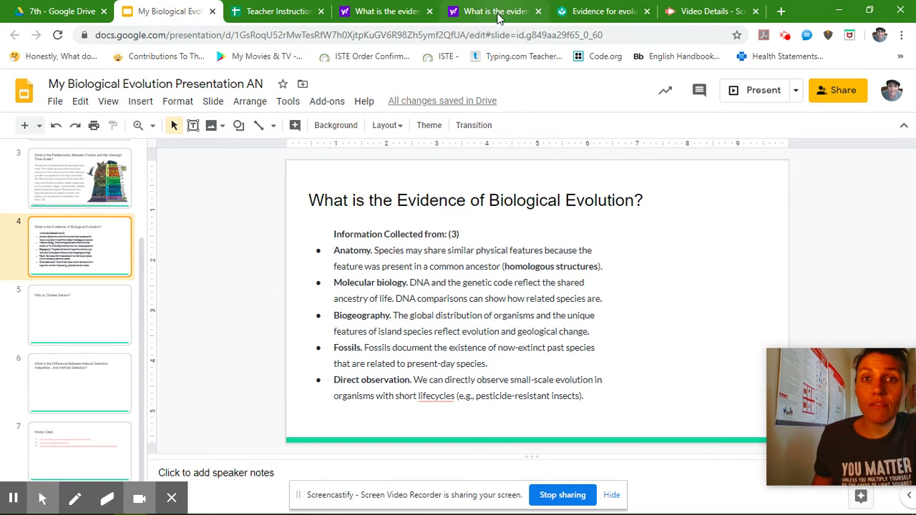
- Close the Yahoo web results and Khan Academy tabs, leaving the Yahoo evolution image results
{"action": "left_click", "coordinate": [538, 12]}
{"action": "left_click", "coordinate": [538, 12]}
{"action": "left_click", "coordinate": [373, 15]}
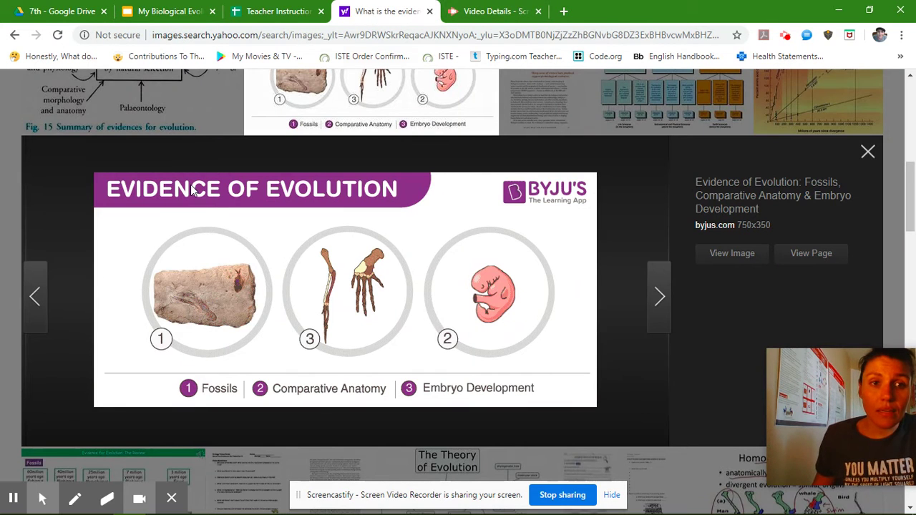